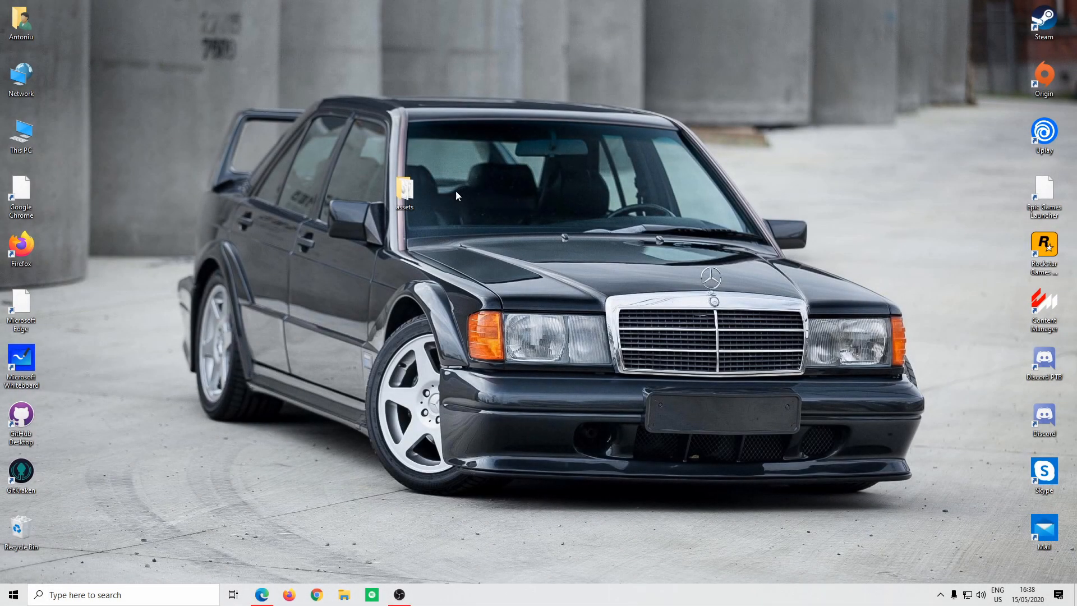
# - Switch to Microsoft Edge and read the What is ventoy section on the Ventoy website's main page
pyautogui.click(261, 594)
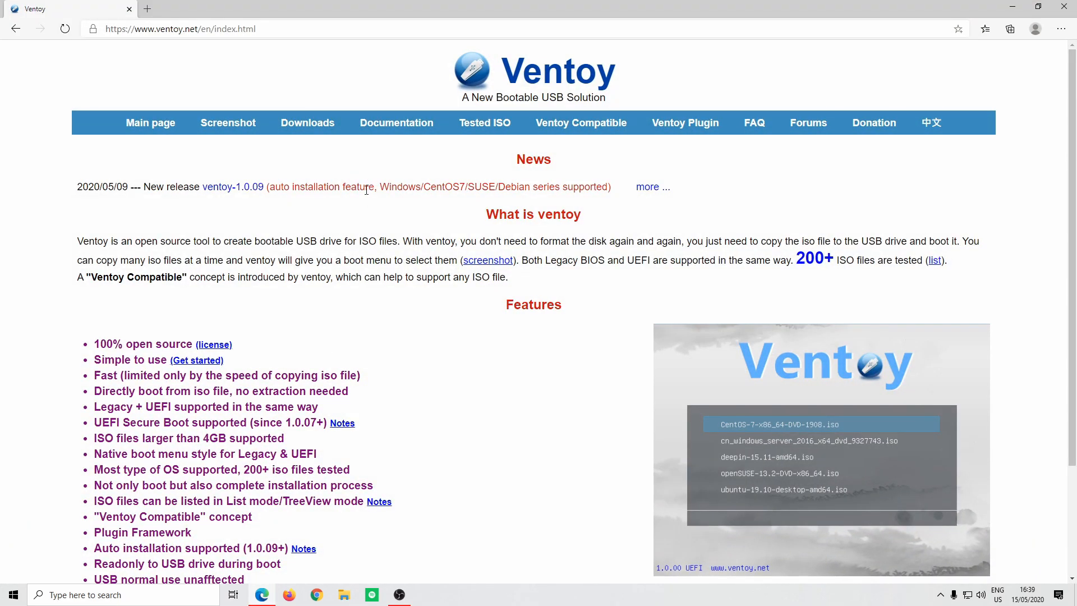
pyautogui.click(300, 129)
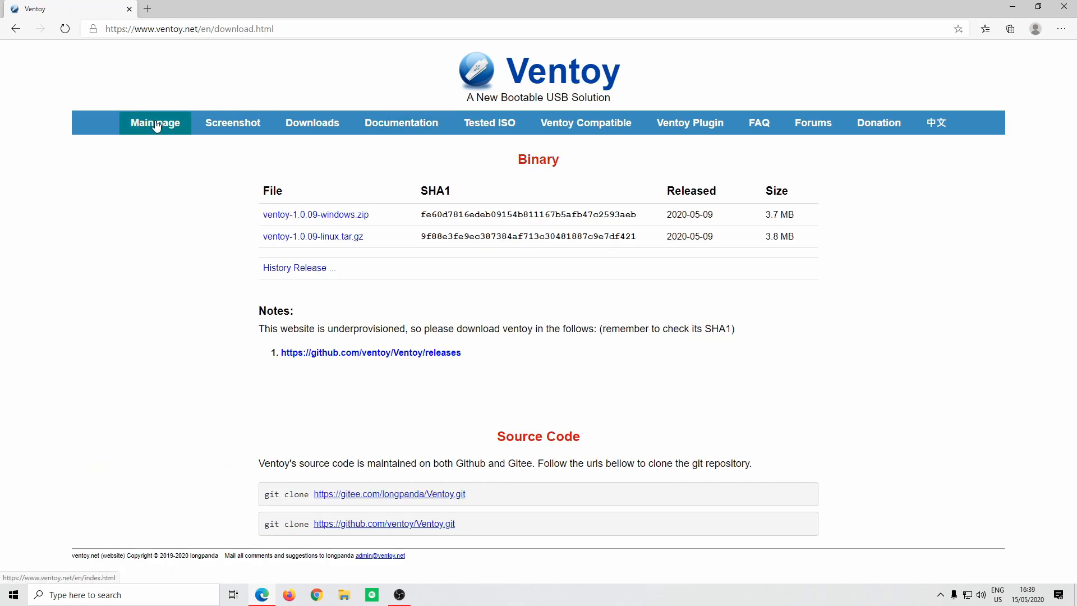
pyautogui.click(157, 124)
pyautogui.moveTo(459, 241); pyautogui.dragTo(784, 233)
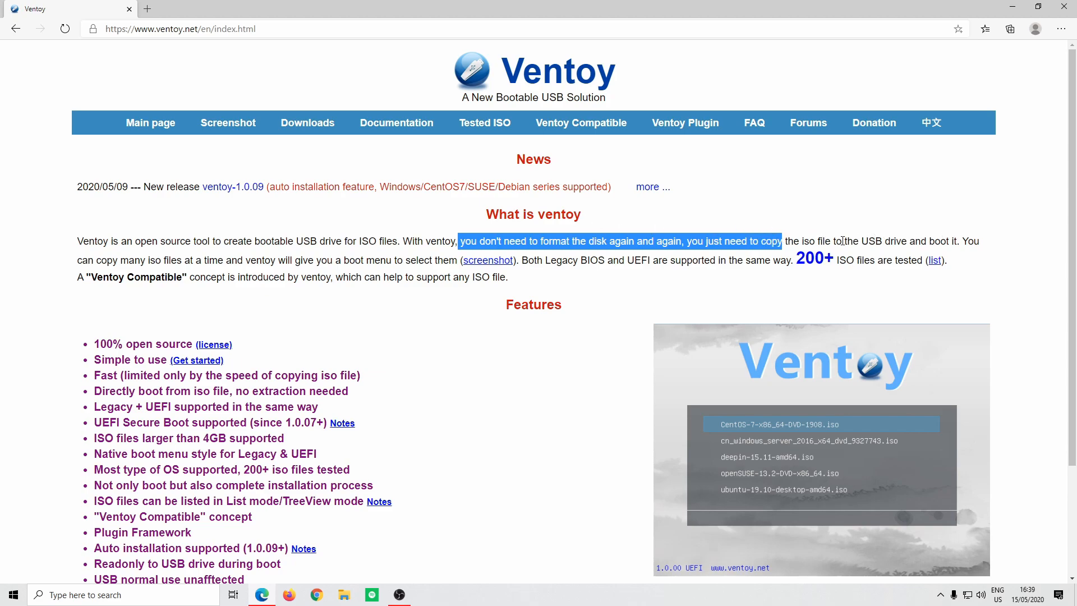
pyautogui.click(830, 234)
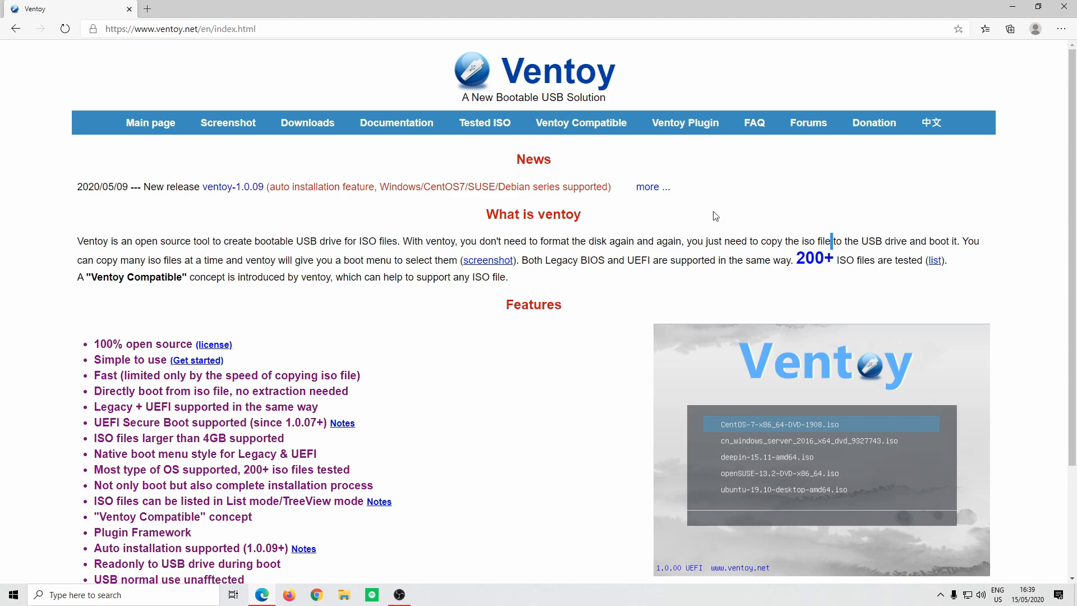
pyautogui.moveTo(521, 260); pyautogui.dragTo(726, 264)
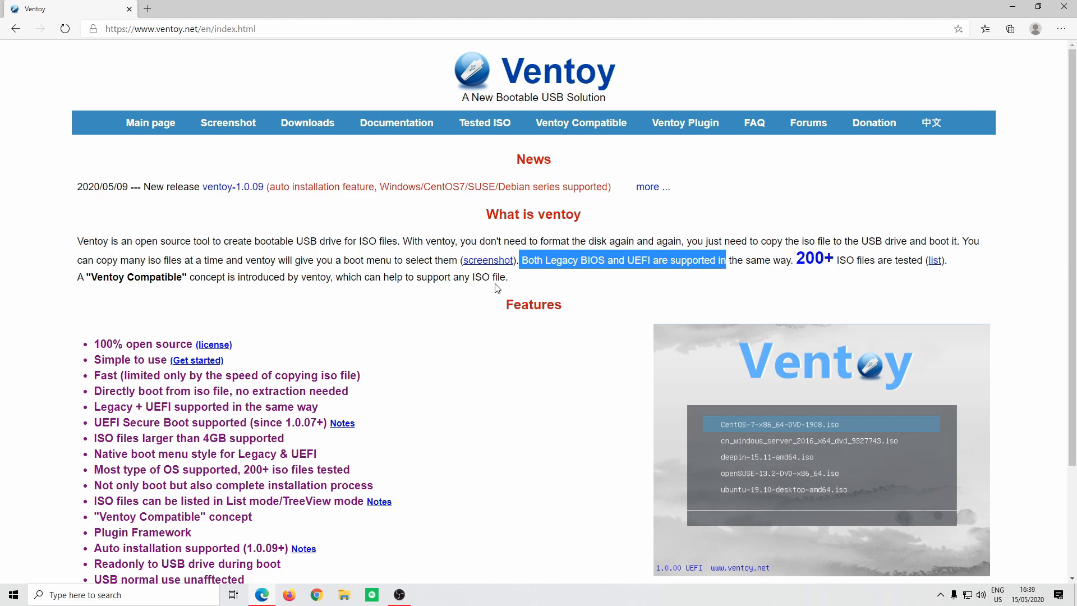
pyautogui.click(342, 289)
# - Download ventoy-1.0.09-windows.zip from Ventoy's GitHub releases page, reached through the site's downloads page, and close the browser
pyautogui.click(297, 128)
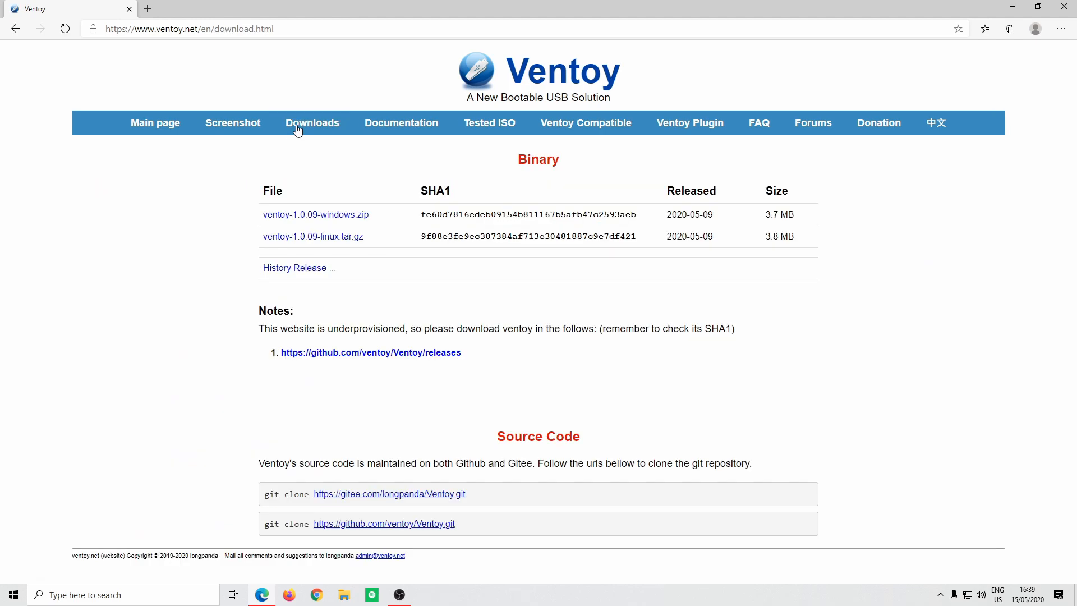
pyautogui.click(308, 219)
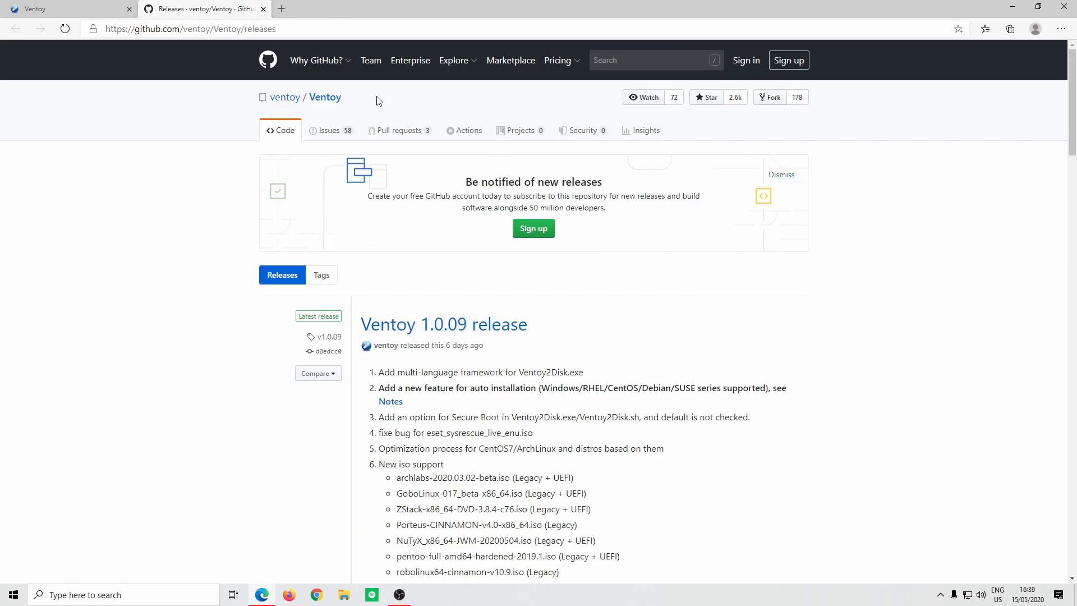
pyautogui.scroll(-12, 574, 256)
pyautogui.scroll(15, 552, 205)
pyautogui.scroll(-4, 372, 267)
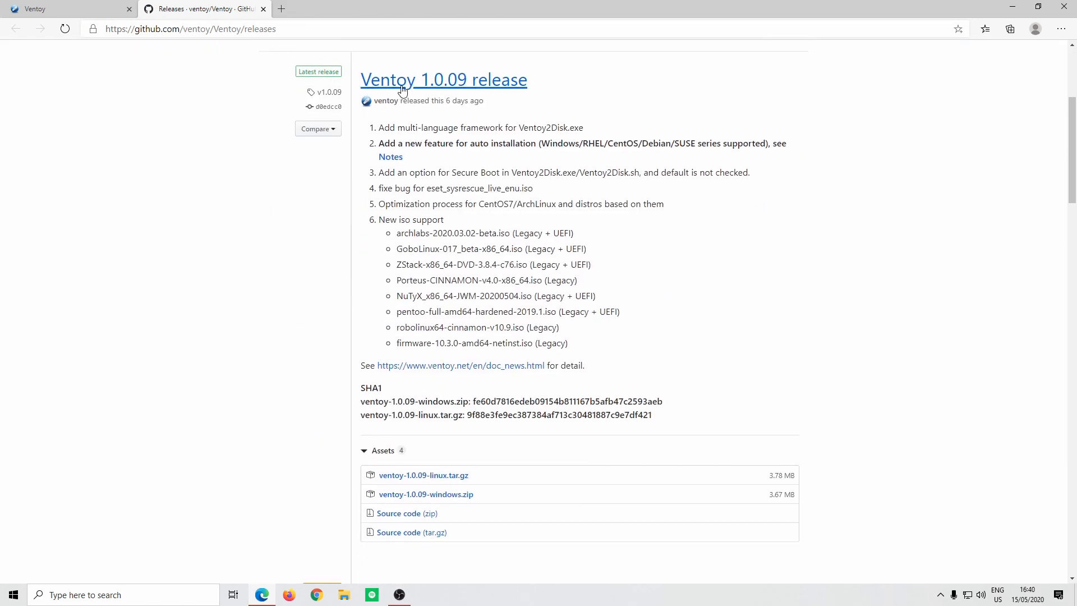
pyautogui.scroll(-2, 322, 279)
pyautogui.scroll(-1, 321, 249)
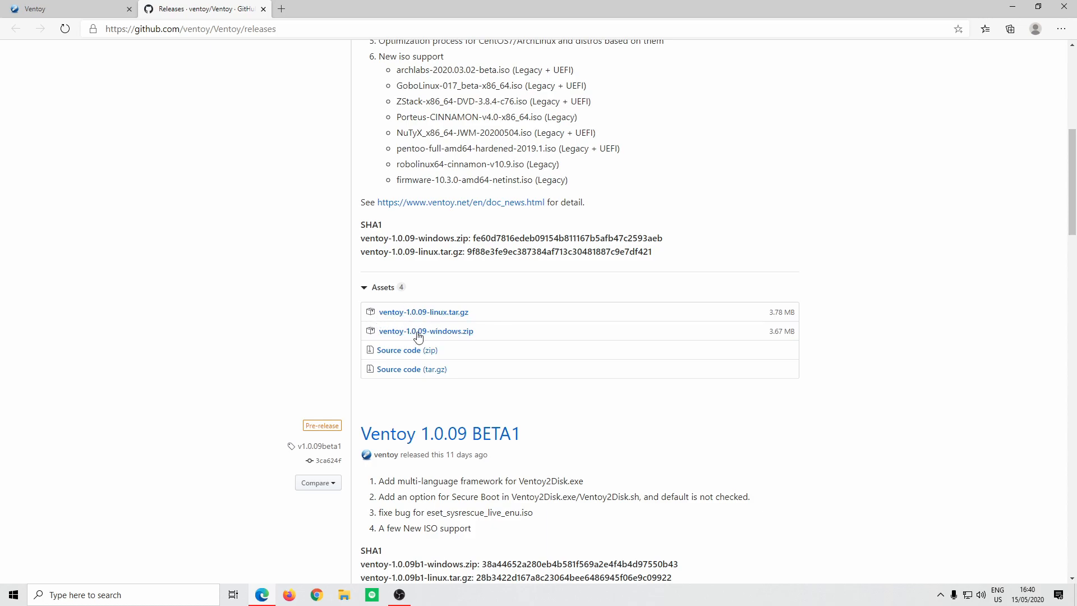
pyautogui.click(429, 333)
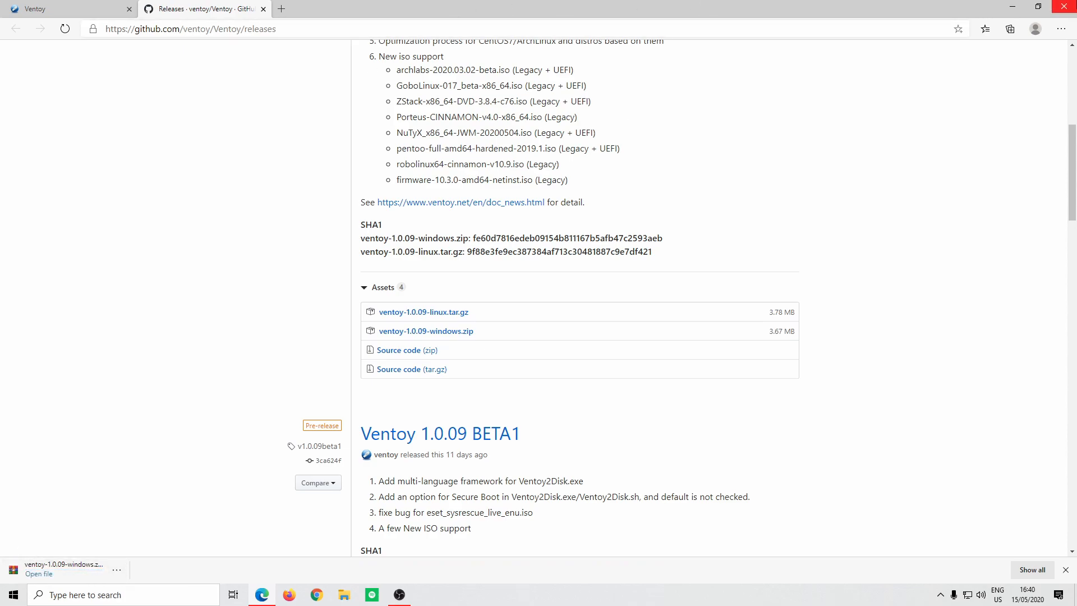
pyautogui.click(1065, 6)
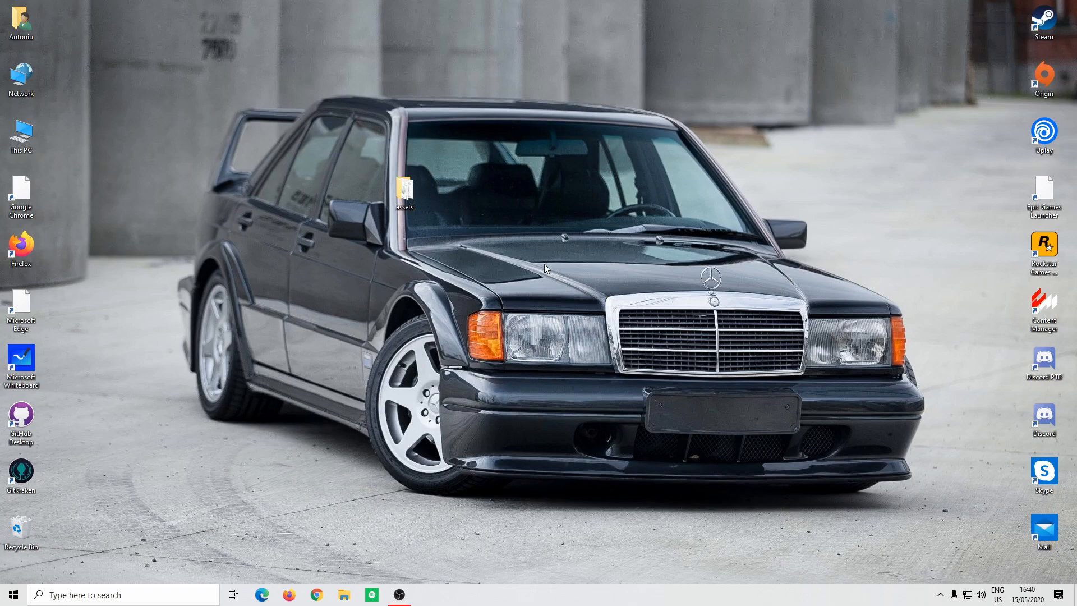
# - Open the assets folder on the desktop and move its window lower on the screen
pyautogui.doubleClick(404, 195)
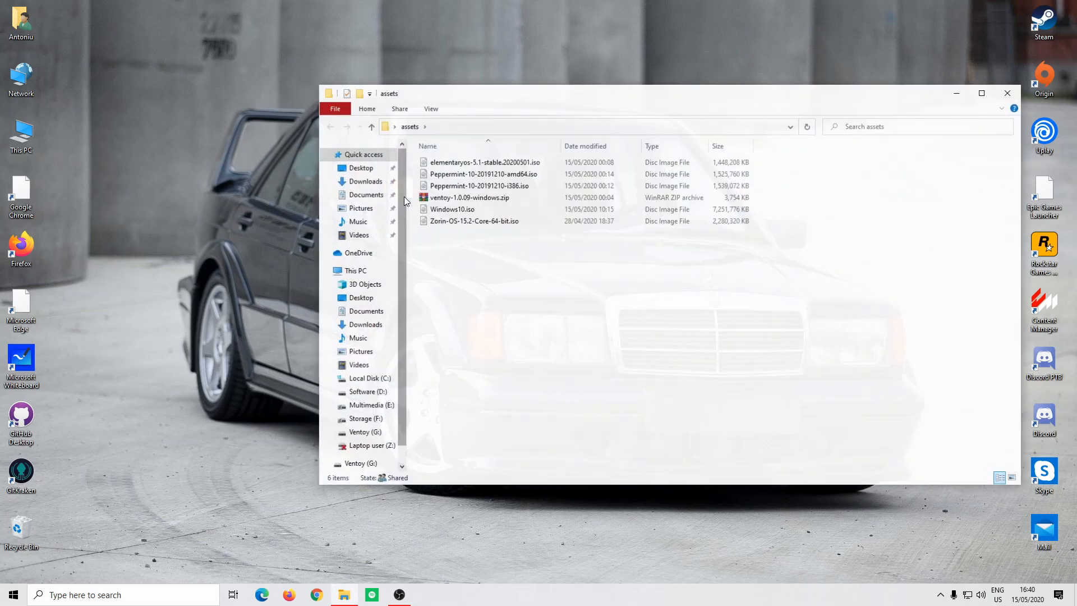
pyautogui.moveTo(432, 95); pyautogui.dragTo(433, 147)
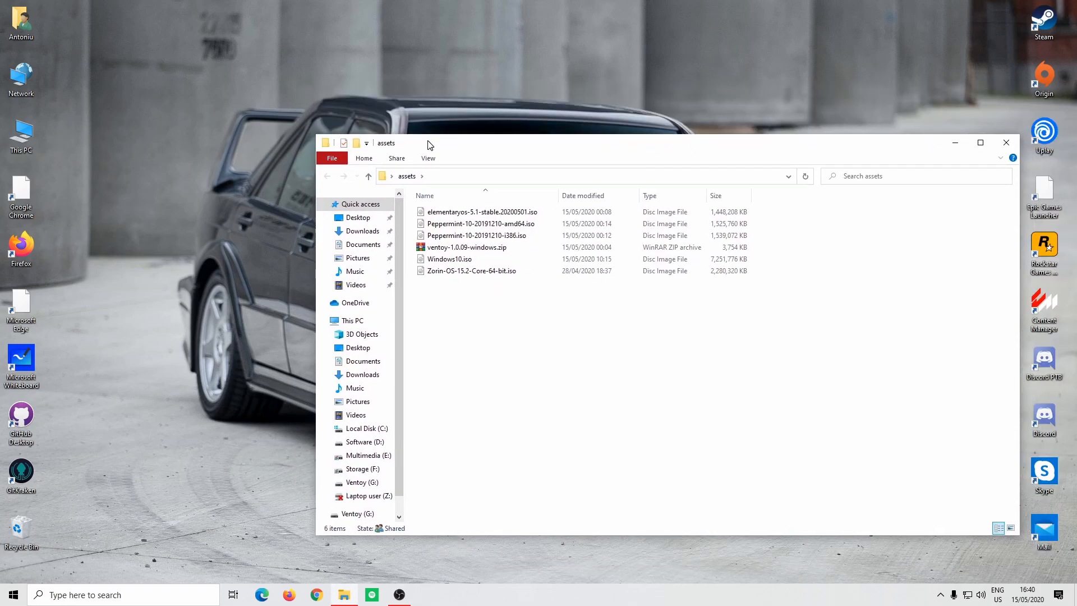
pyautogui.scroll(-1, 384, 372)
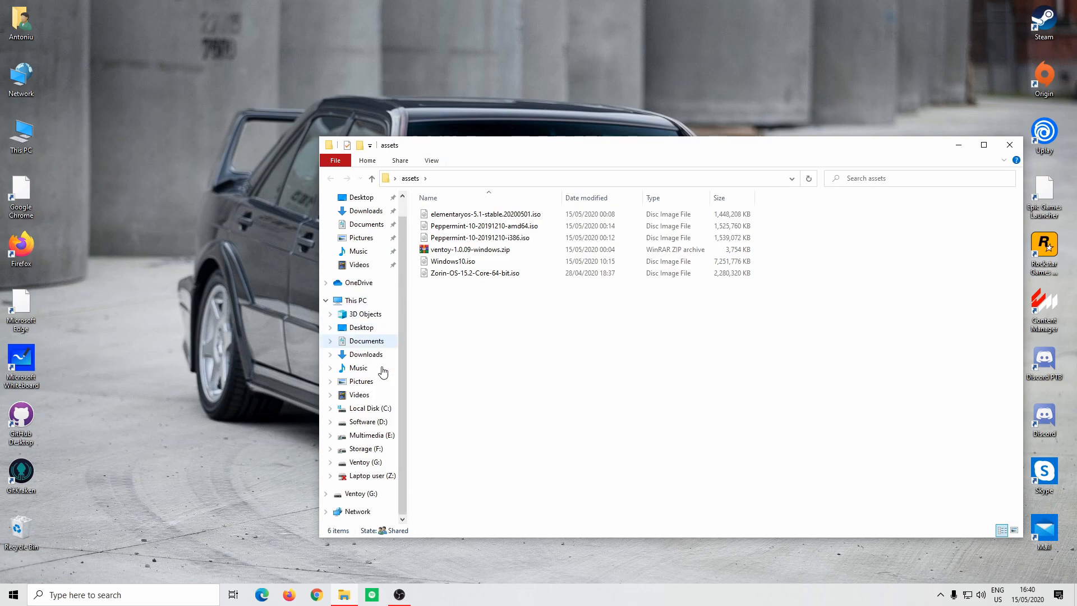
# - Check the file system and capacity of the Ventoy (G:) USB drive in its properties
pyautogui.rightClick(355, 494)
pyautogui.click(372, 480)
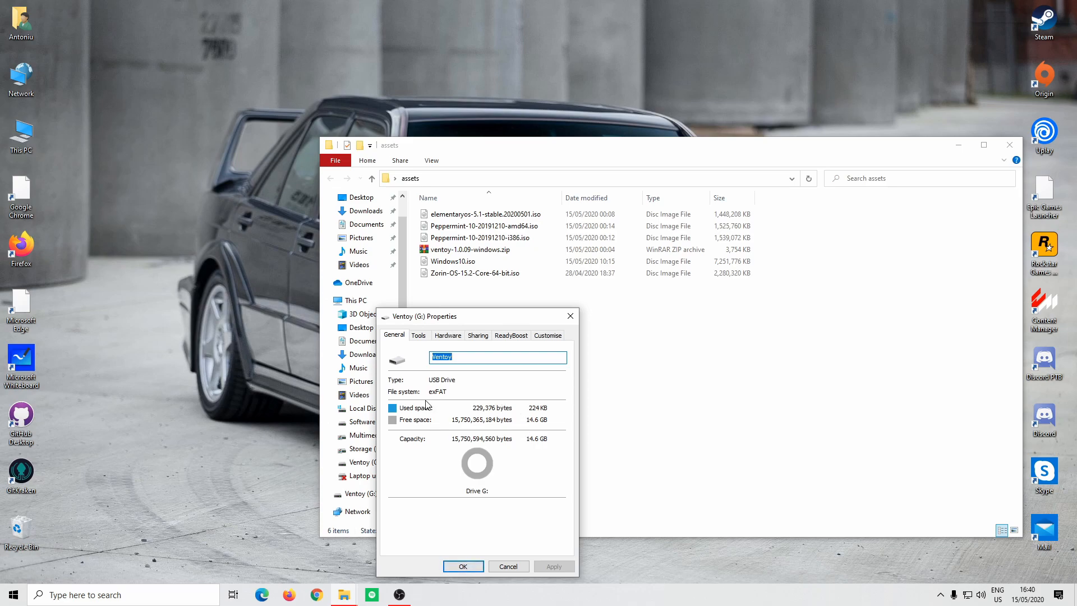
pyautogui.moveTo(466, 307); pyautogui.dragTo(640, 281)
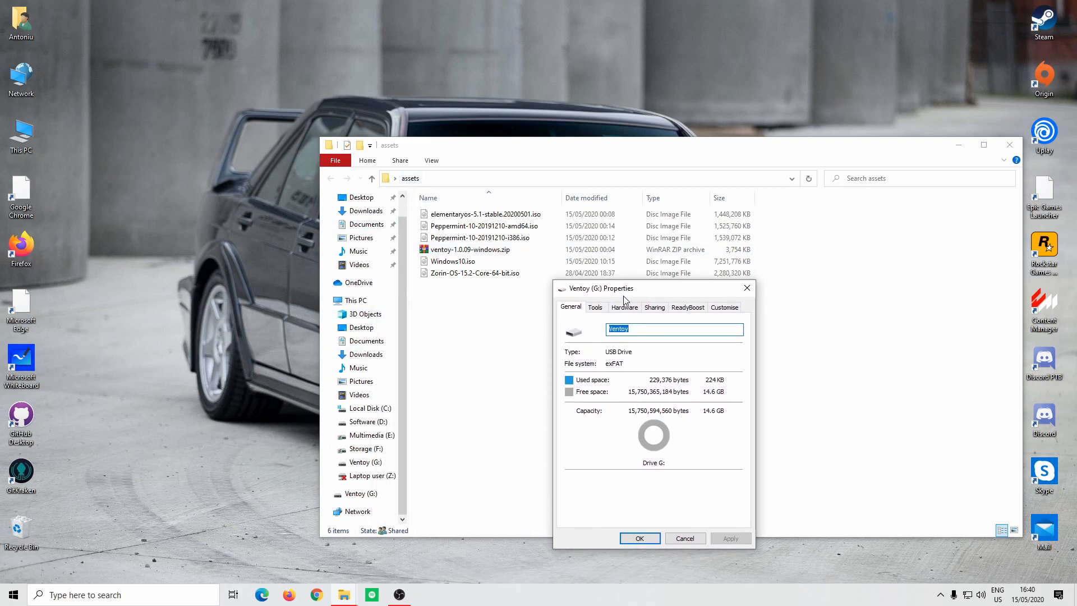
pyautogui.click(648, 541)
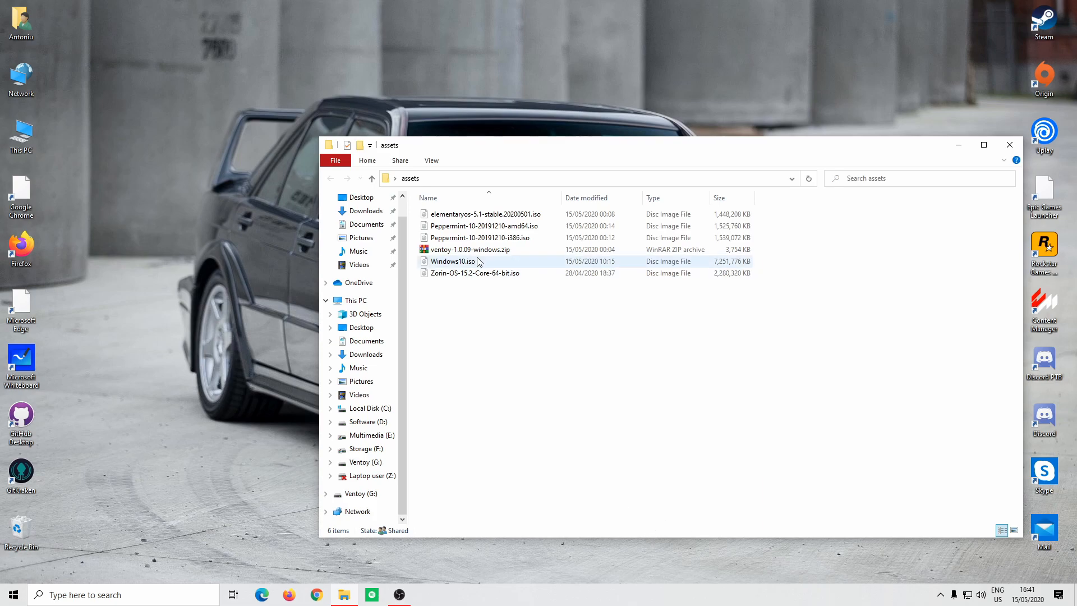
# - Review the Ventoy archive and the elementary OS, Peppermint, Windows 10 and Zorin OS ISO files in the assets folder
pyautogui.click(458, 254)
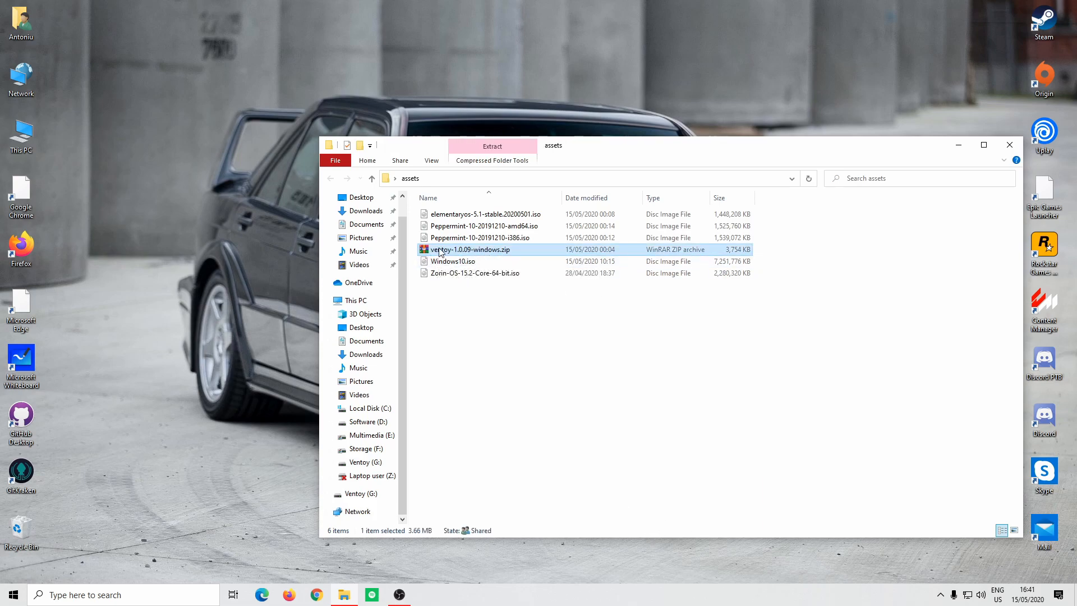
pyautogui.click(444, 218)
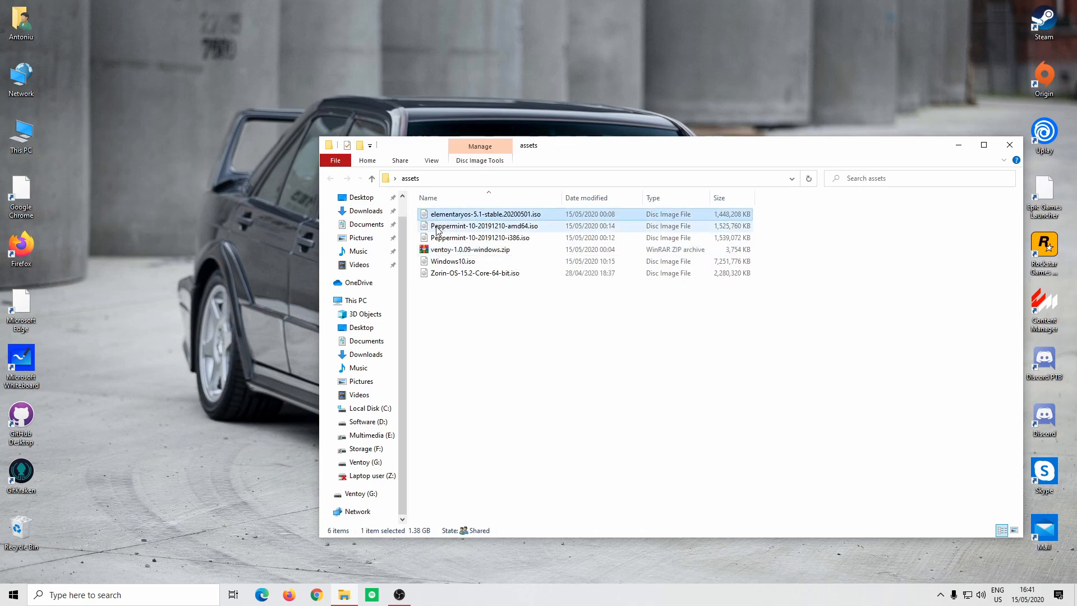
pyautogui.click(437, 227)
pyautogui.click(423, 236)
pyautogui.click(424, 261)
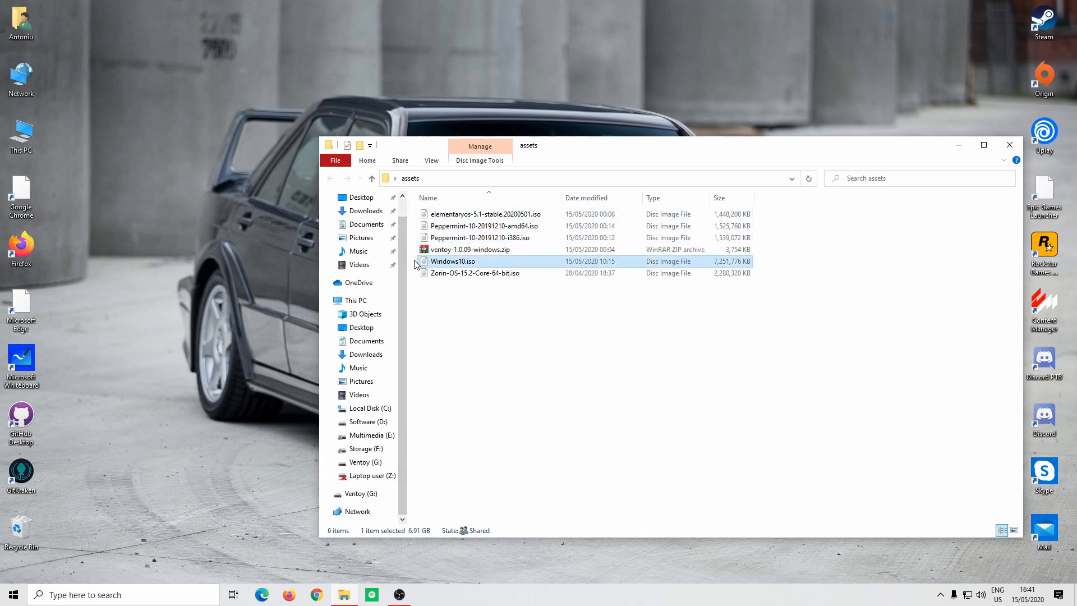
pyautogui.click(424, 275)
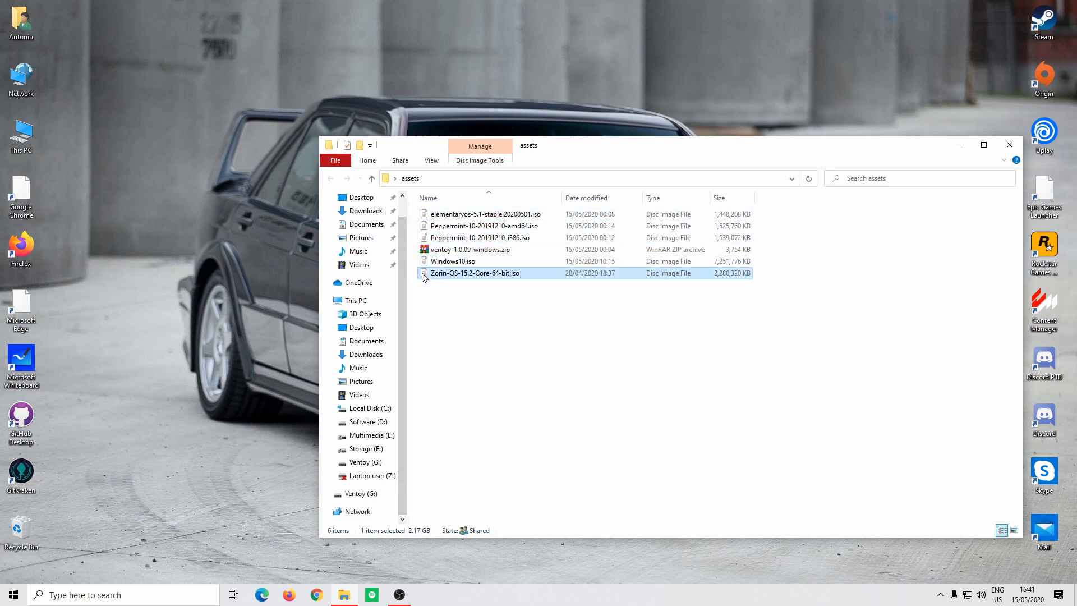
pyautogui.click(453, 216)
pyautogui.click(447, 274)
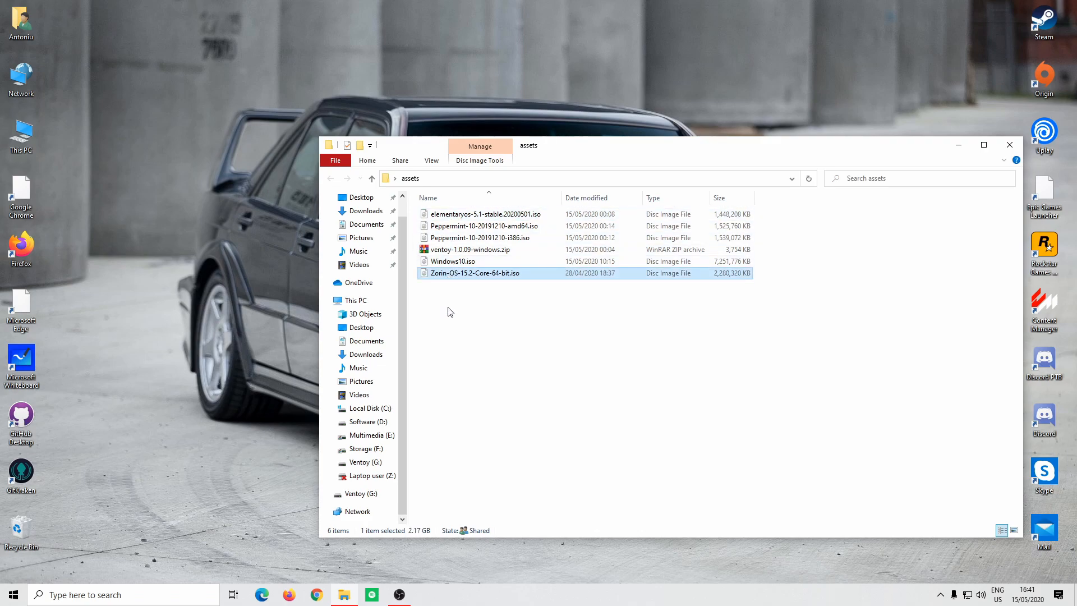
pyautogui.click(468, 215)
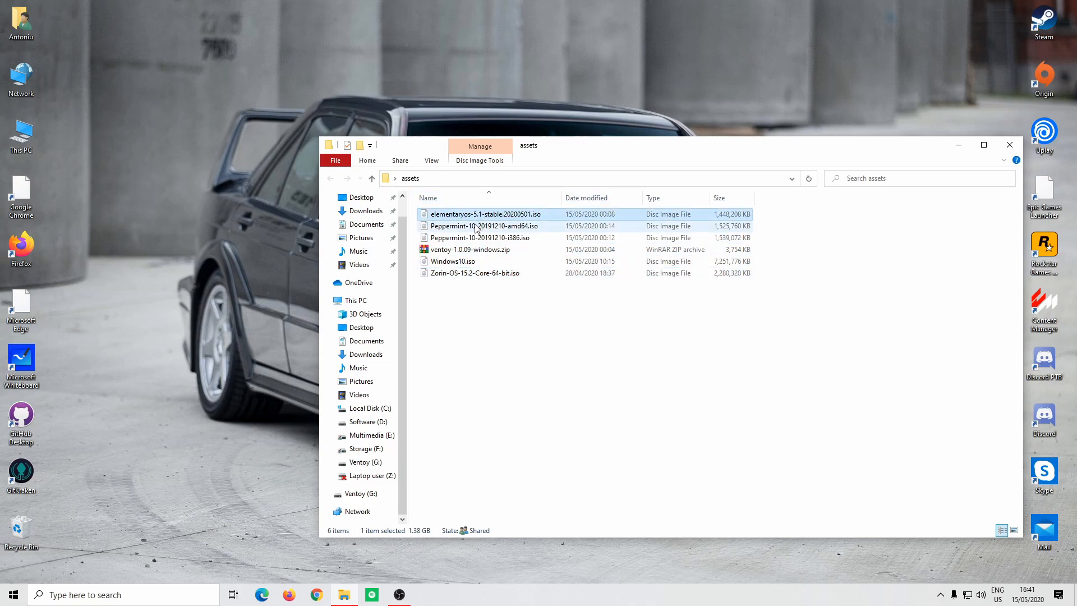
pyautogui.click(444, 277)
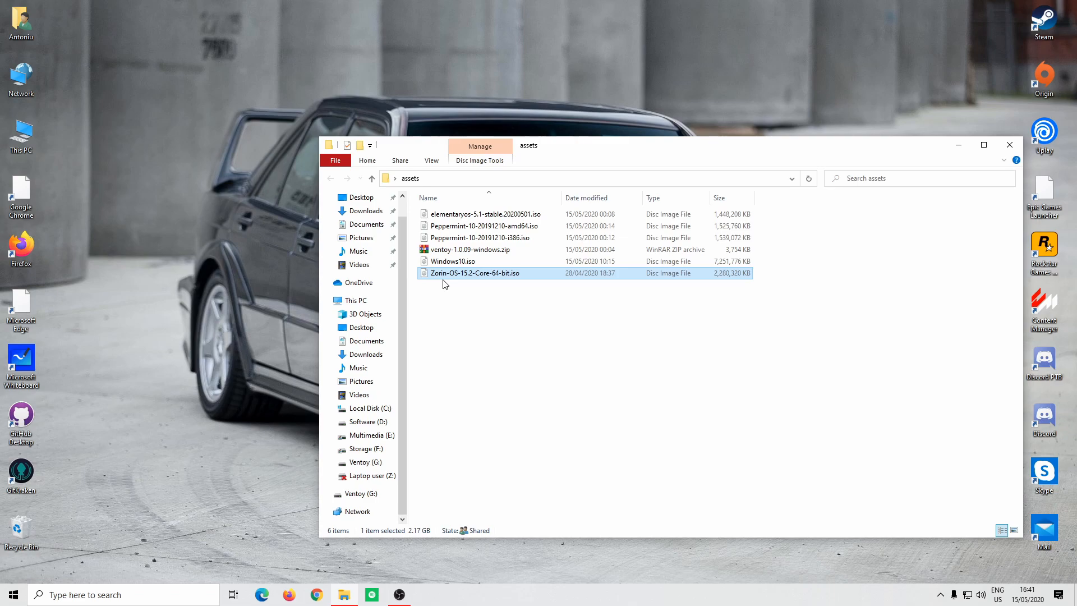
pyautogui.click(433, 263)
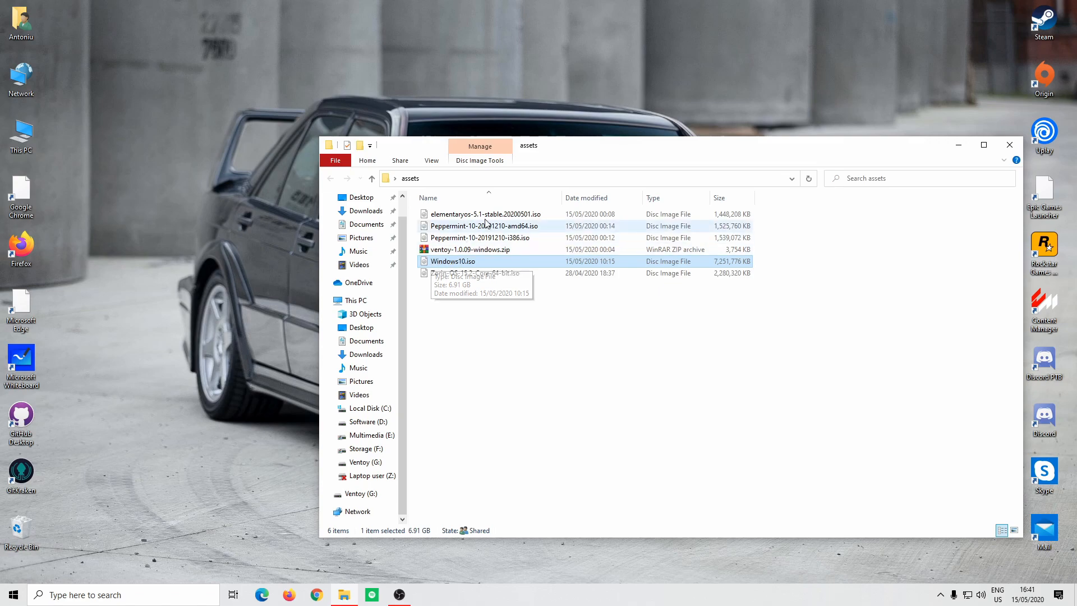
pyautogui.click(463, 245)
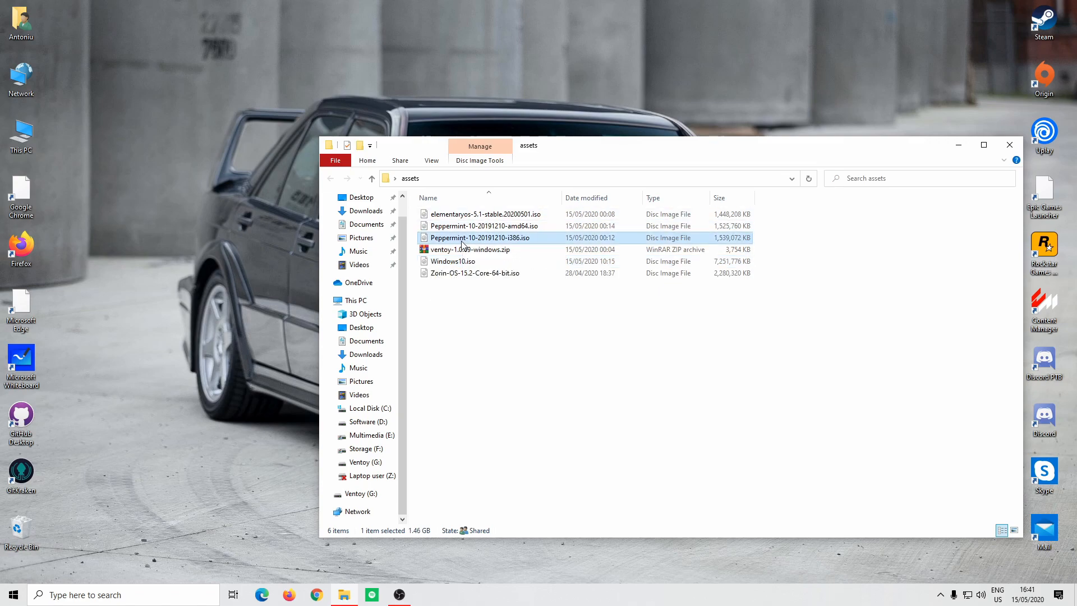
pyautogui.click(449, 230)
pyautogui.click(456, 239)
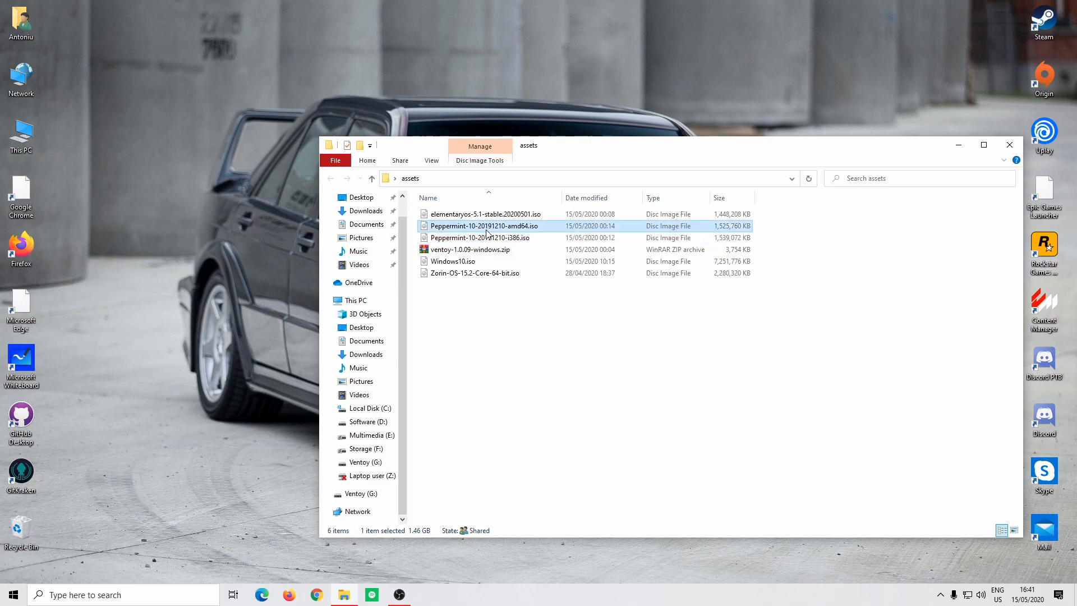
# - Extract the ventoy-1.0.09 folder from ventoy-1.0.09-windows.zip into the assets folder and close the archive
pyautogui.click(490, 254)
pyautogui.doubleClick(490, 253)
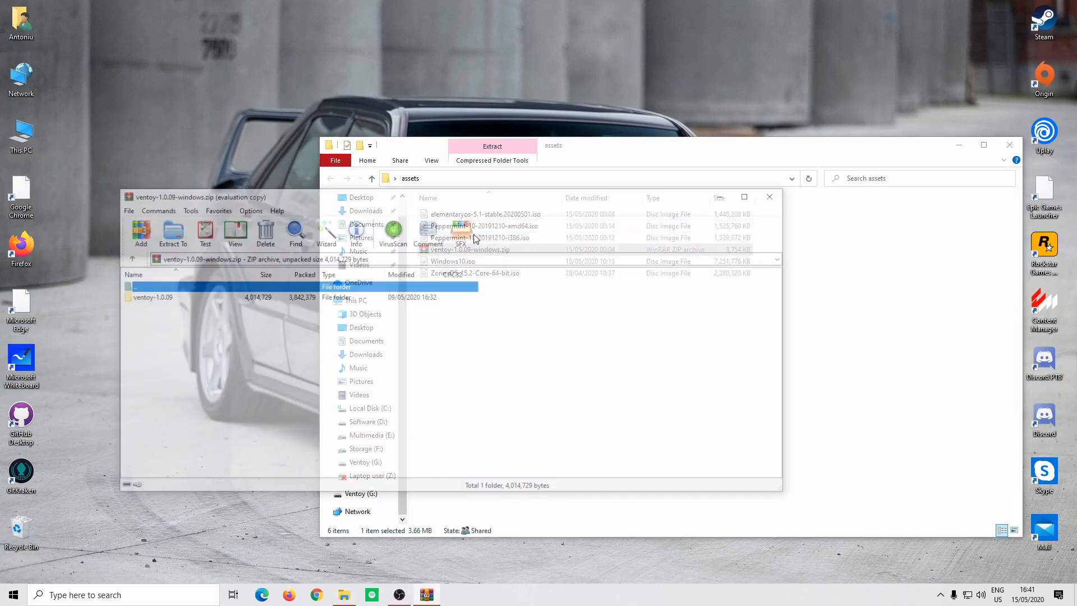
pyautogui.moveTo(368, 199); pyautogui.dragTo(930, 331)
pyautogui.moveTo(717, 428); pyautogui.dragTo(452, 365)
pyautogui.moveTo(801, 331); pyautogui.dragTo(429, 191)
pyautogui.click(956, 192)
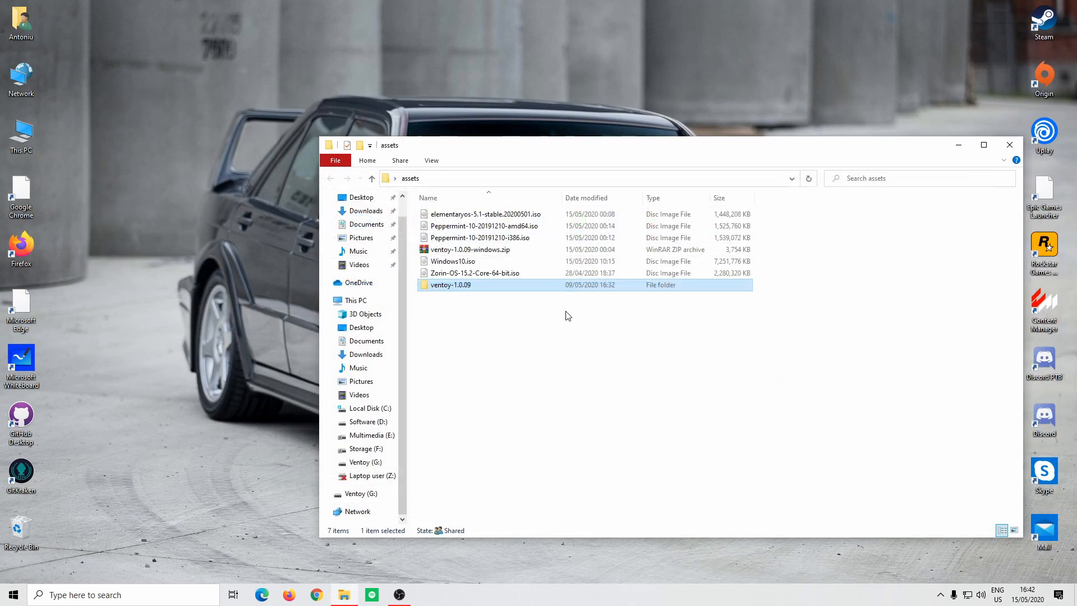
# - Launch Ventoy2Disk.exe from the extracted ventoy-1.0.09 folder and place its window below the file list
pyautogui.doubleClick(453, 286)
pyautogui.doubleClick(442, 237)
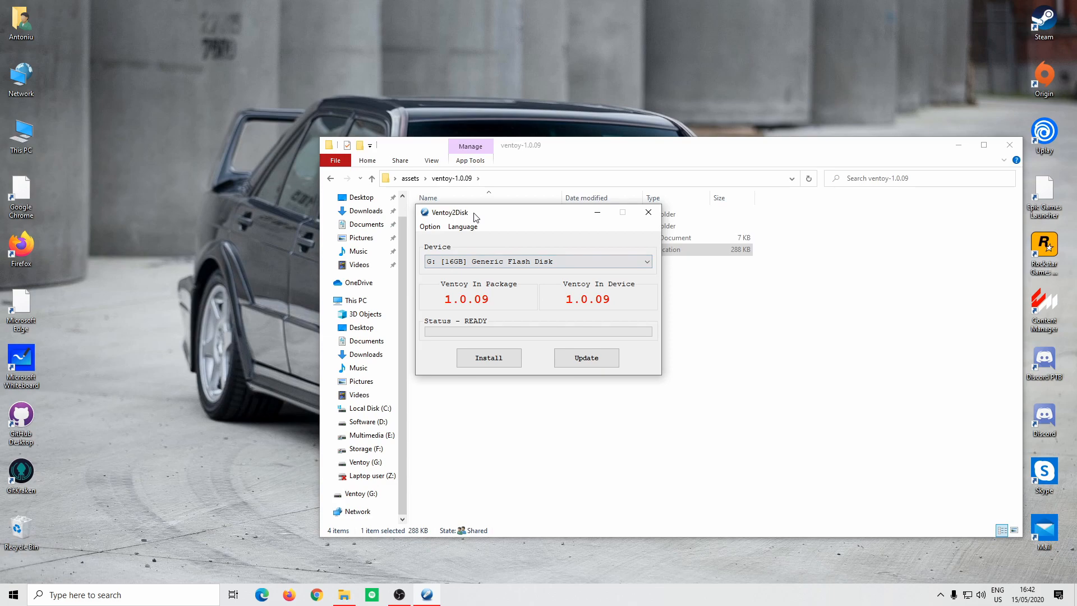
pyautogui.moveTo(476, 216); pyautogui.dragTo(685, 289)
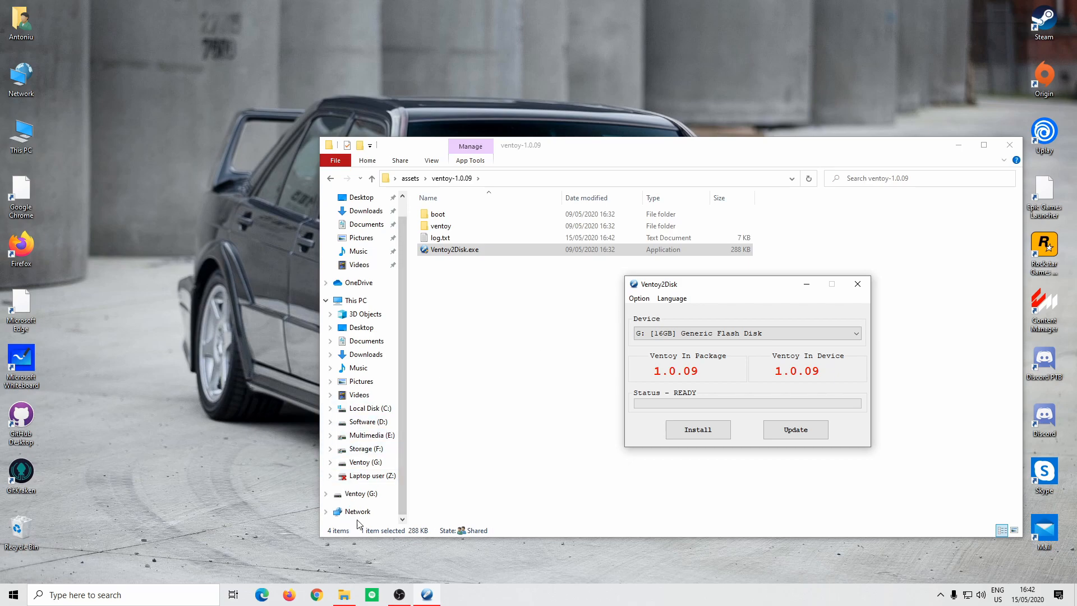
pyautogui.moveTo(659, 287); pyautogui.dragTo(485, 296)
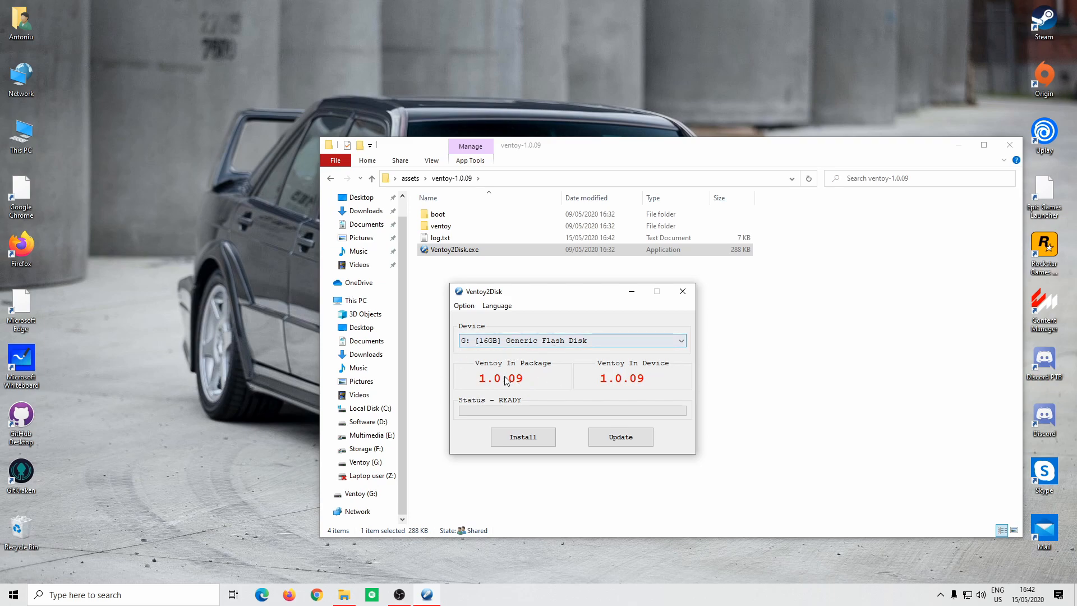
pyautogui.click(452, 252)
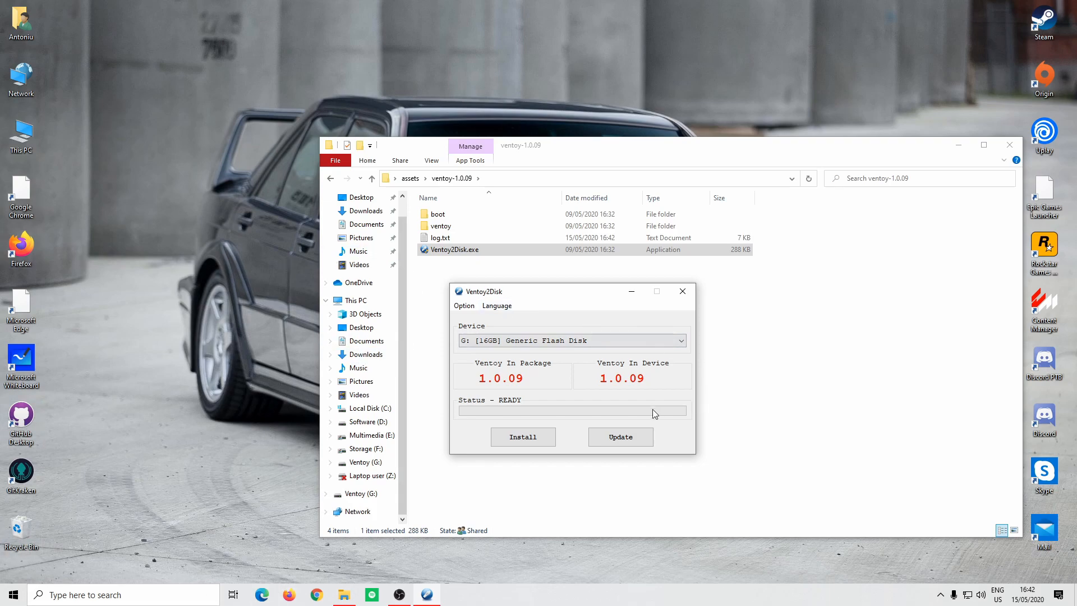
# - Select G: [16GB] Generic Flash Disk as the target device in Ventoy2Disk
pyautogui.click(554, 340)
pyautogui.click(587, 304)
pyautogui.click(598, 341)
pyautogui.click(603, 351)
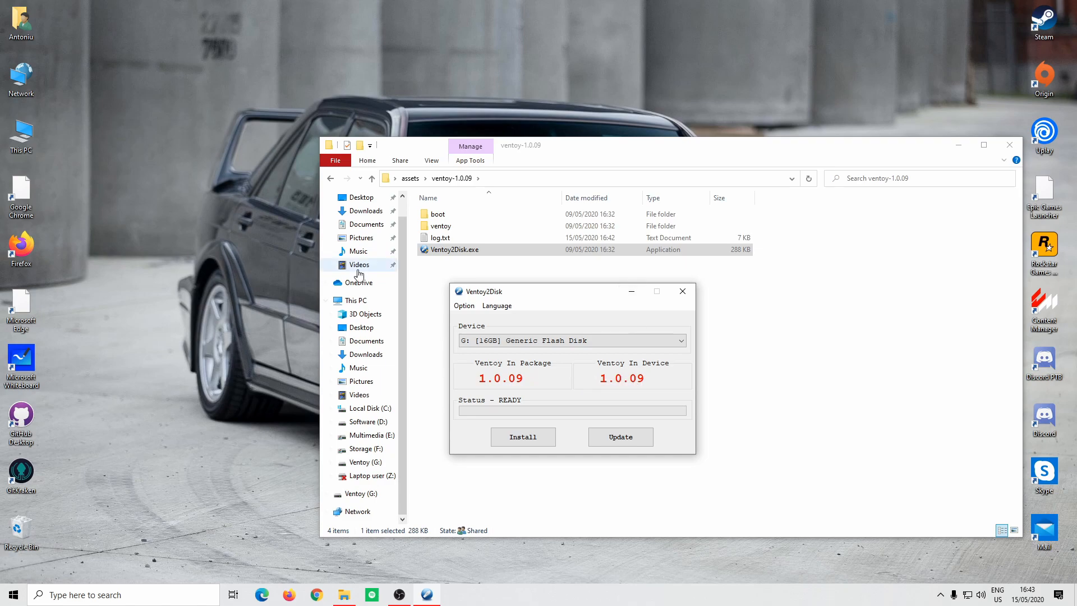
pyautogui.click(474, 340)
pyautogui.click(481, 350)
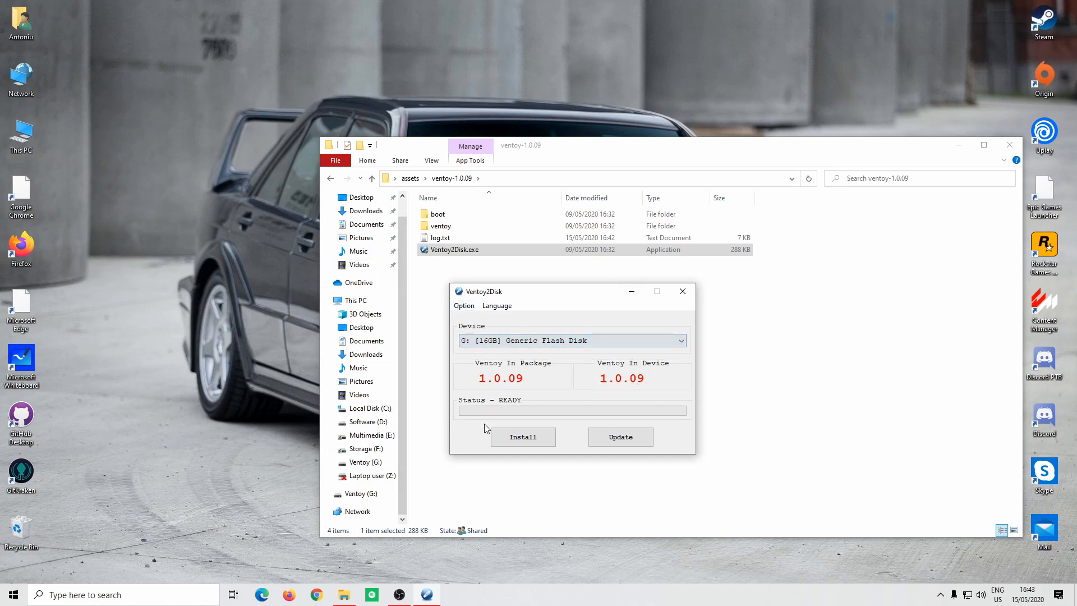
# - Install Ventoy on the selected 16 GB flash disk, accepting both confirmations, and close Ventoy2Disk once it finishes
pyautogui.click(507, 442)
pyautogui.click(563, 338)
pyautogui.click(562, 338)
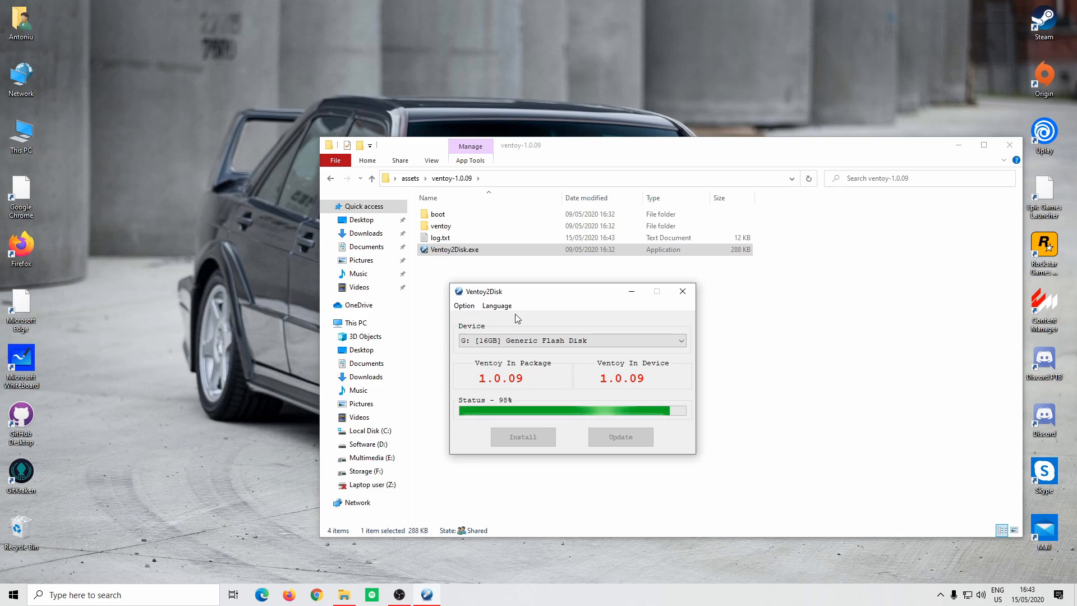
pyautogui.click(616, 337)
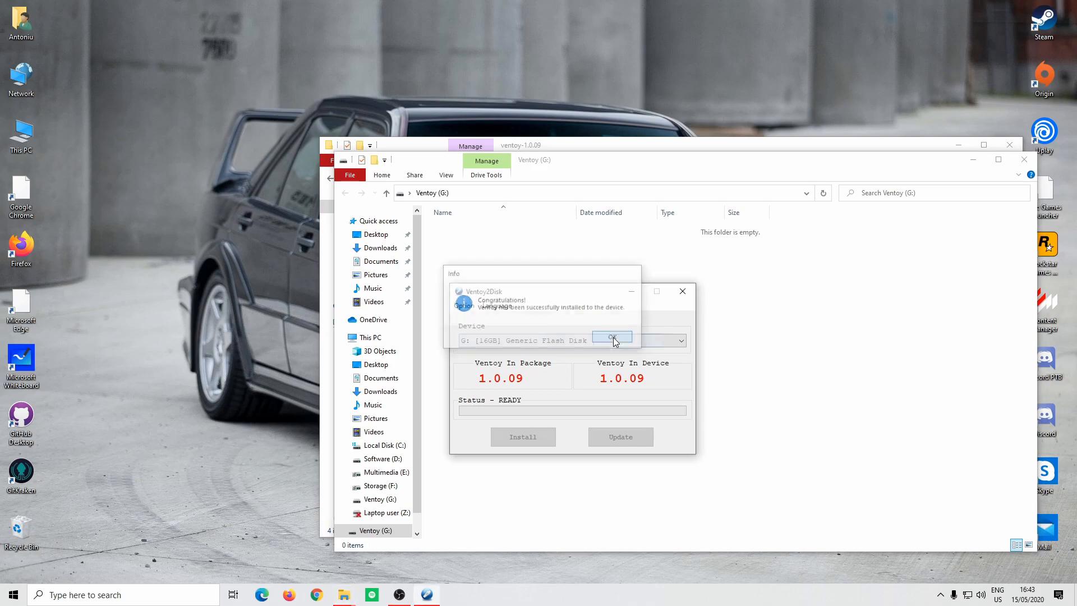
pyautogui.click(682, 291)
# - Return from the ventoy-1.0.09 folder to the assets folder, and clear it and the empty Ventoy (G:) window off the desktop
pyautogui.moveTo(651, 147); pyautogui.dragTo(590, 144)
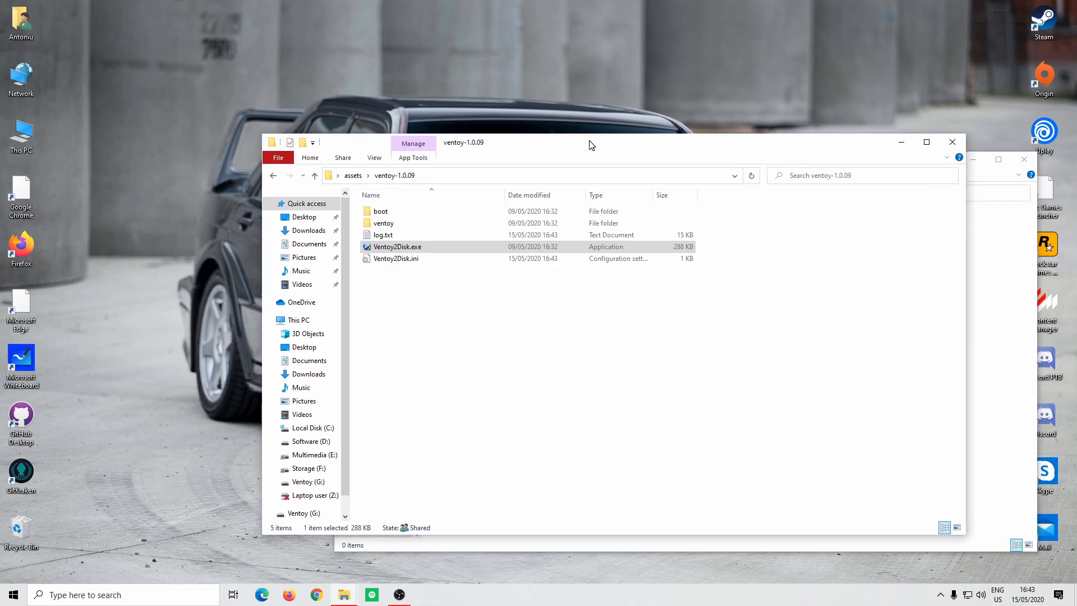
pyautogui.click(353, 175)
pyautogui.moveTo(474, 147); pyautogui.dragTo(331, 120)
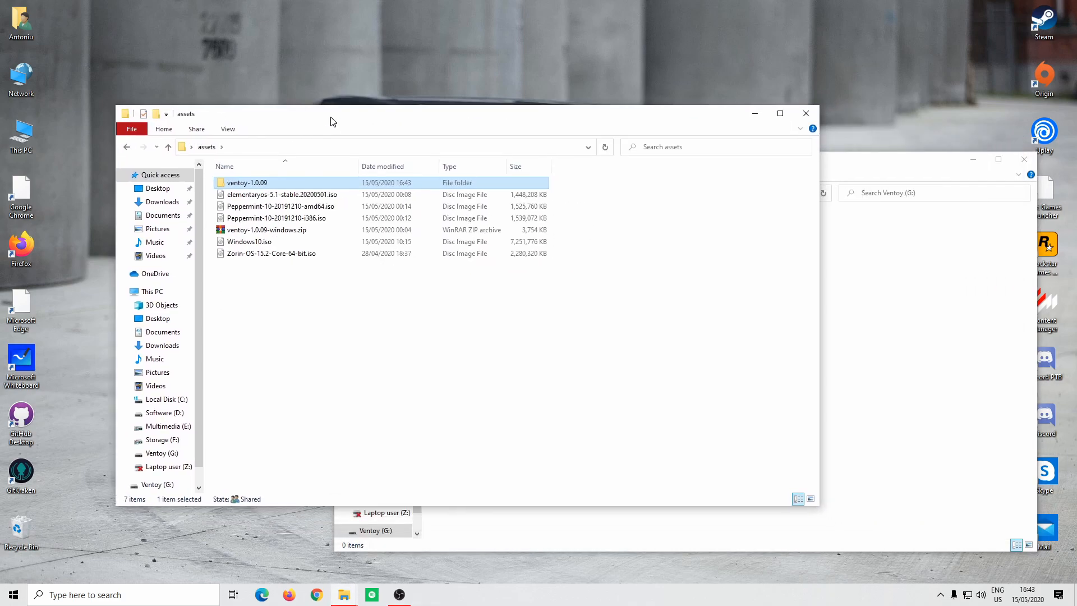
pyautogui.click(761, 116)
pyautogui.moveTo(641, 166); pyautogui.dragTo(508, 105)
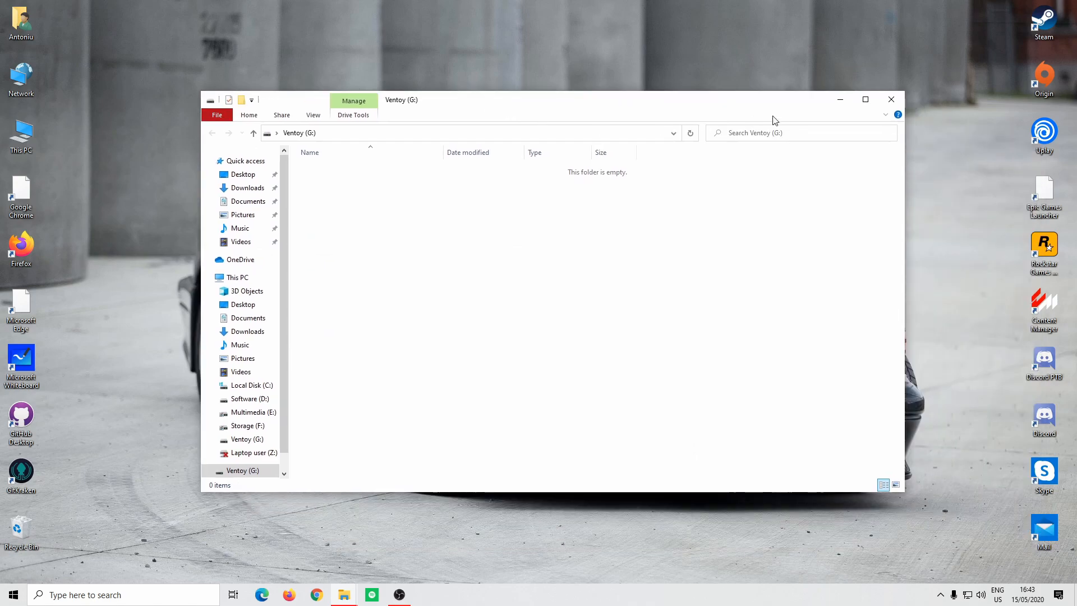
pyautogui.click(891, 100)
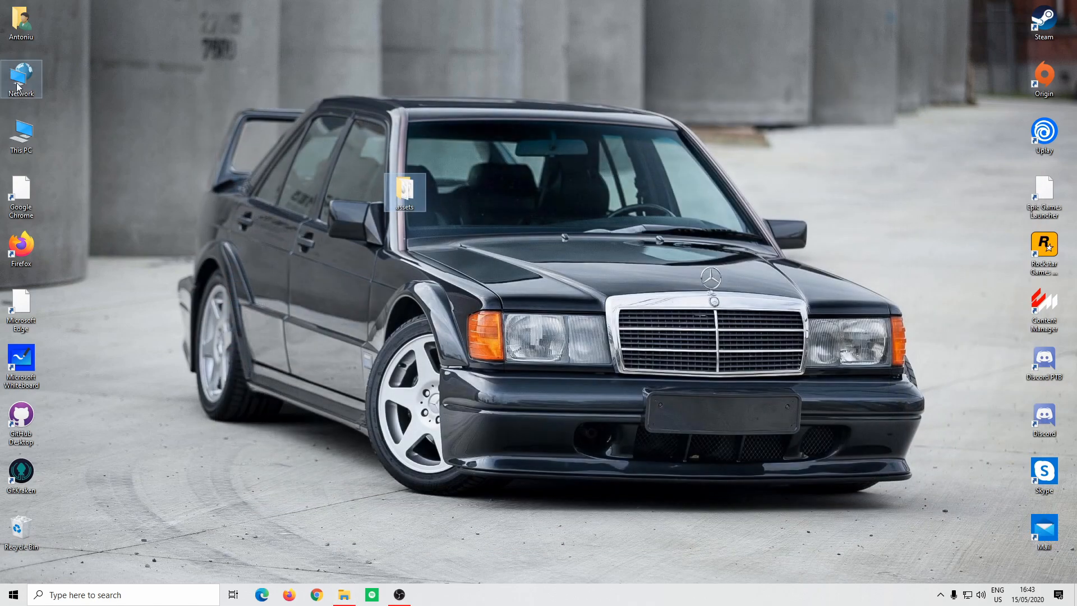
# - Open the Ventoy (G:) drive from This PC and bring the assets folder window back up alongside it
pyautogui.doubleClick(8, 127)
pyautogui.doubleClick(368, 289)
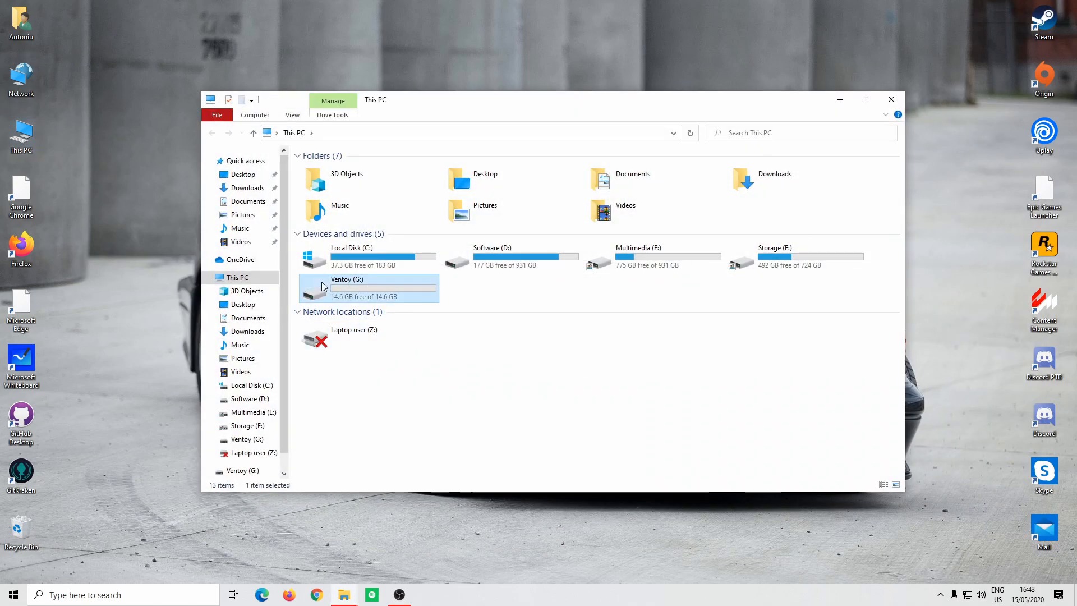
pyautogui.moveTo(385, 96); pyautogui.dragTo(506, 58)
pyautogui.moveTo(344, 594)
pyautogui.click(274, 525)
# - Copy the five ISO files from assets to Ventoy (G:), leaving out the ventoy-1.0.09 folder and zip, and close the assets window
pyautogui.hotkey('ctrl', 'a')
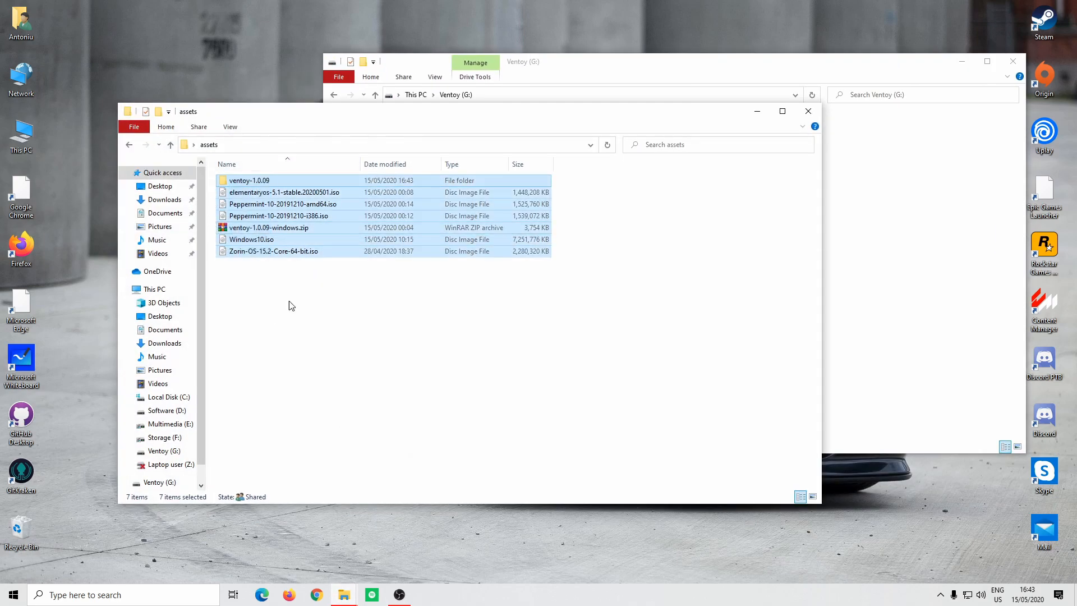
pyautogui.keyDown('ctrl'); pyautogui.click(251, 180); pyautogui.keyUp('ctrl')
pyautogui.keyDown('ctrl'); pyautogui.click(263, 228); pyautogui.keyUp('ctrl')
pyautogui.moveTo(258, 239); pyautogui.dragTo(880, 233)
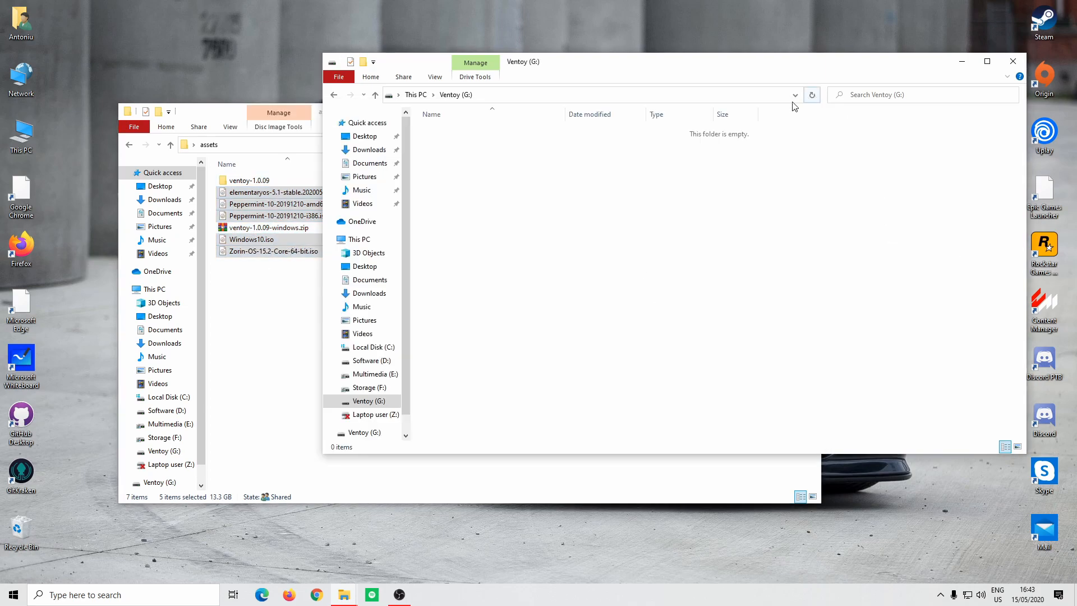
pyautogui.click(250, 409)
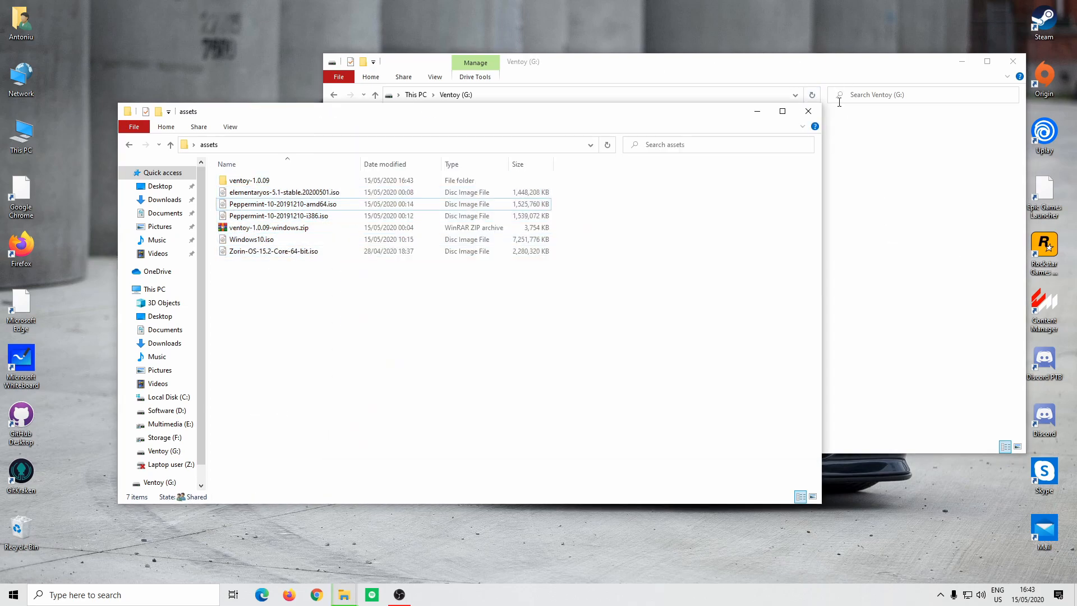
pyautogui.click(809, 111)
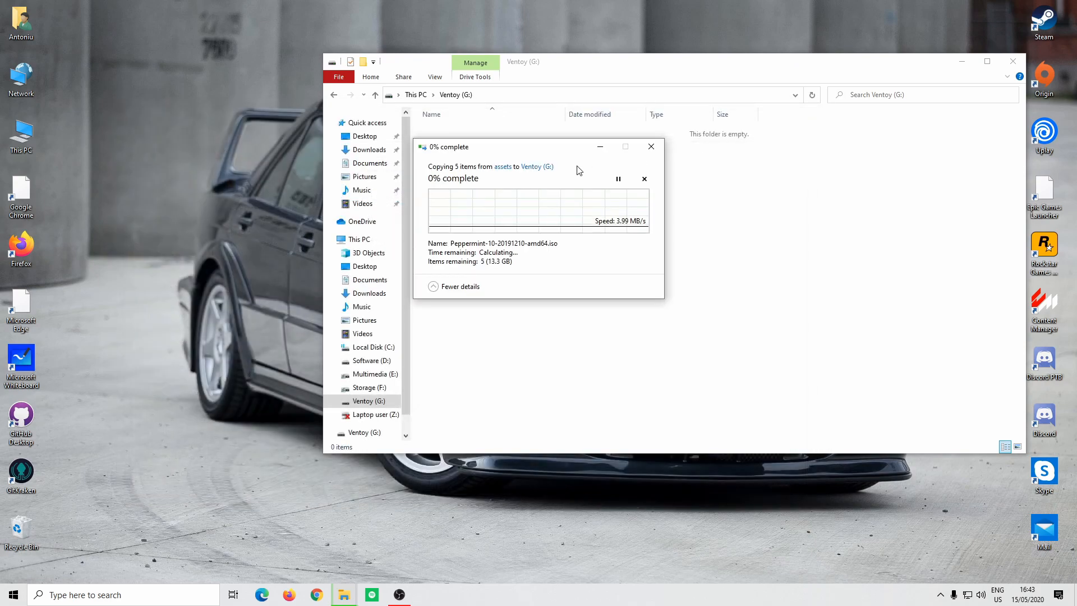